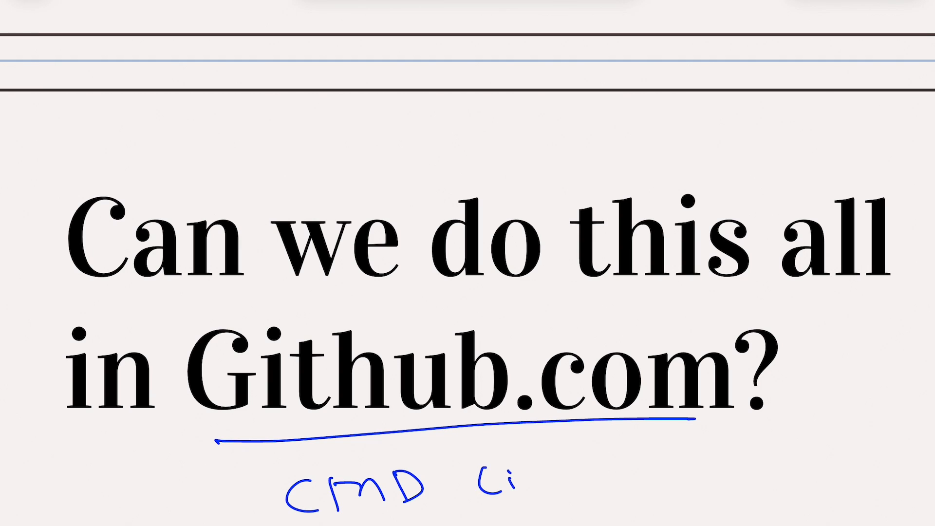
Handwrite and underline a 'CMD Line??' note below Github.com and circle 'Github.com?'.
mouse_move(563, 444)
left_mouse_down()
mouse_move(570, 471)
mouse_move(599, 467)
left_mouse_up()
left_click_drag(588, 476, 592, 493)
left_click_drag(446, 522, 612, 514)
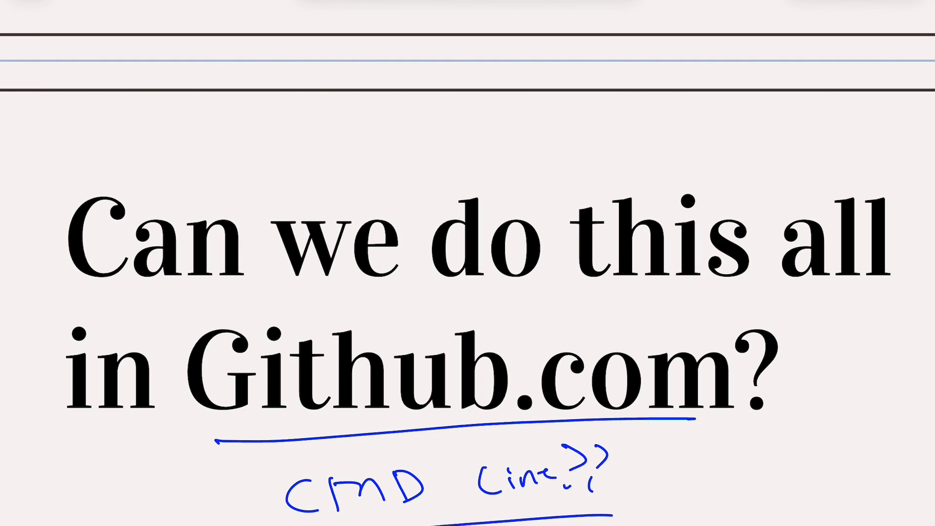
left_click_drag(329, 292, 190, 343)
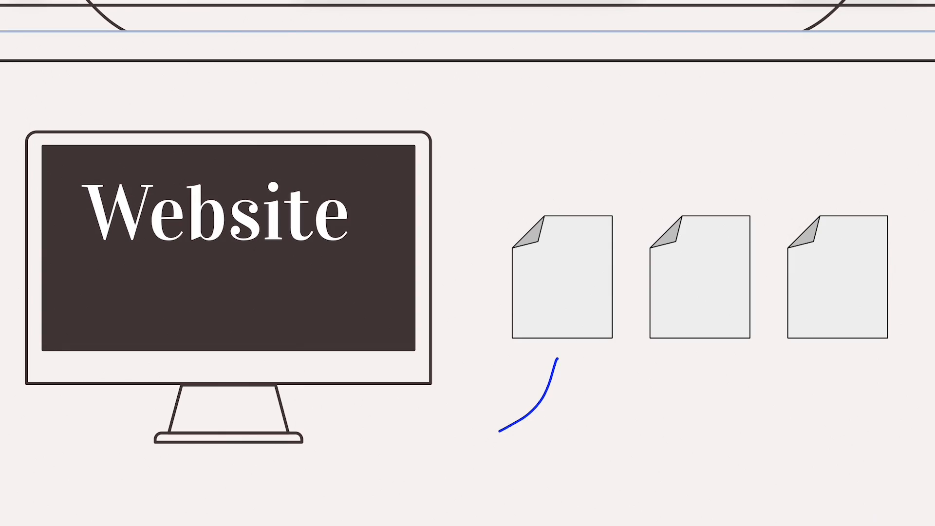
Draw arrows from the document icons pointing at the monitor.
left_click_drag(556, 358, 417, 404)
left_click_drag(694, 188, 461, 191)
left_click_drag(827, 203, 431, 128)
left_click_drag(439, 108, 434, 132)
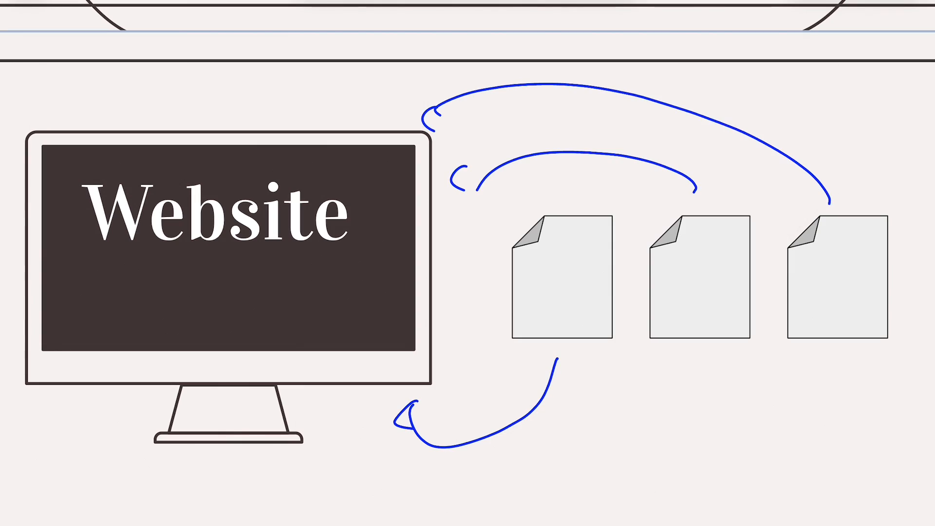
Label the three documents 'Code' and write a circled 'dev' note beneath them.
mouse_move(540, 267)
left_mouse_down()
mouse_move(555, 283)
mouse_move(587, 282)
left_mouse_up()
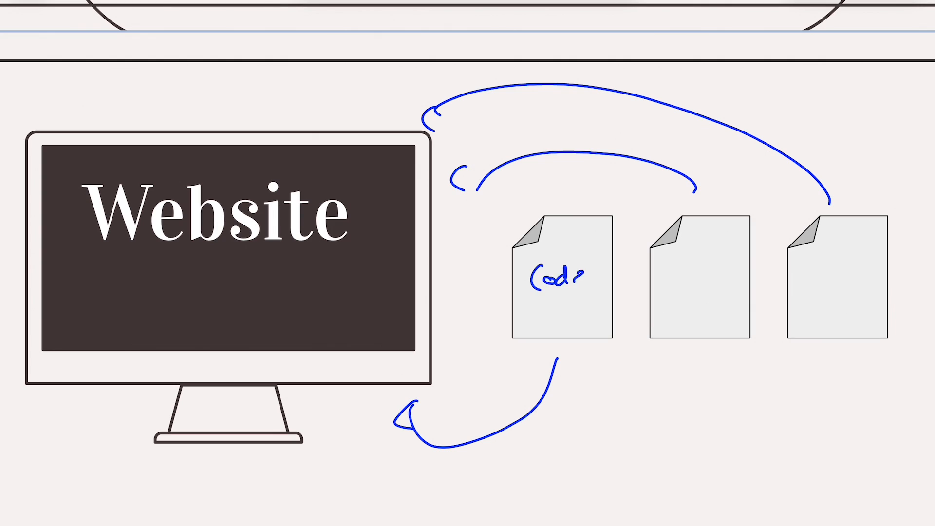
mouse_move(671, 263)
left_mouse_down()
mouse_move(676, 288)
mouse_move(720, 281)
left_mouse_up()
mouse_move(811, 262)
left_mouse_down()
mouse_move(813, 286)
mouse_move(848, 259)
left_mouse_up()
mouse_move(626, 440)
left_mouse_down()
mouse_move(615, 458)
mouse_move(636, 468)
left_mouse_up()
left_click_drag(643, 438, 684, 424)
left_click_drag(624, 478, 668, 500)
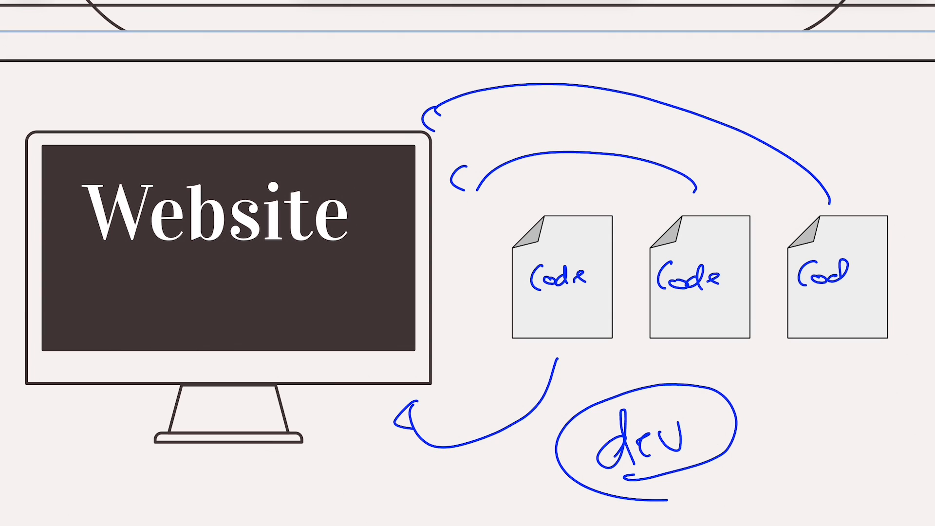
left_click_drag(595, 461, 720, 497)
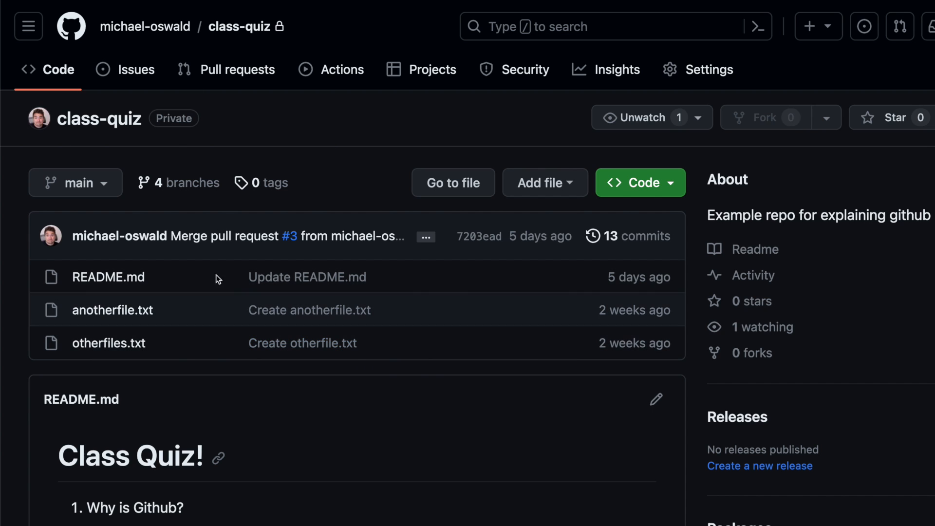
left_click(96, 188)
scroll(155, 241, "down", 4)
scroll(155, 241, "down", 1)
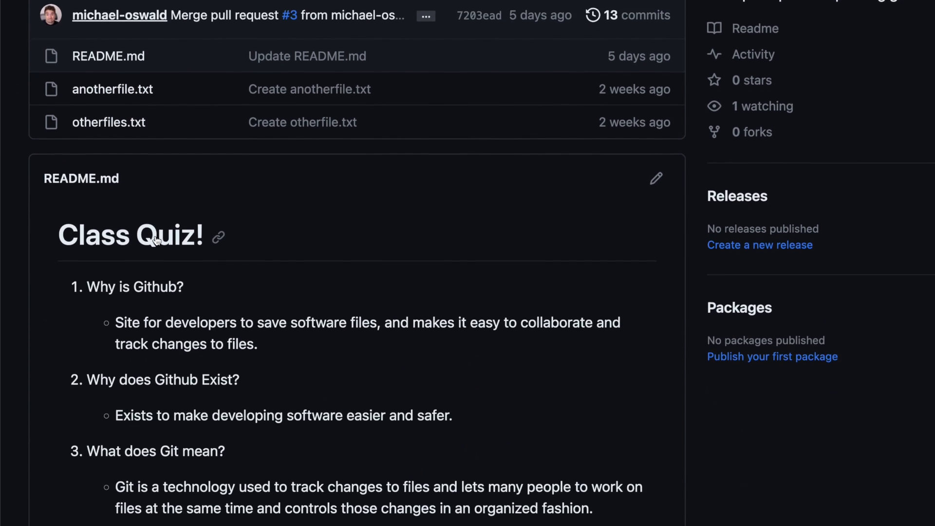
scroll(155, 241, "up", 5)
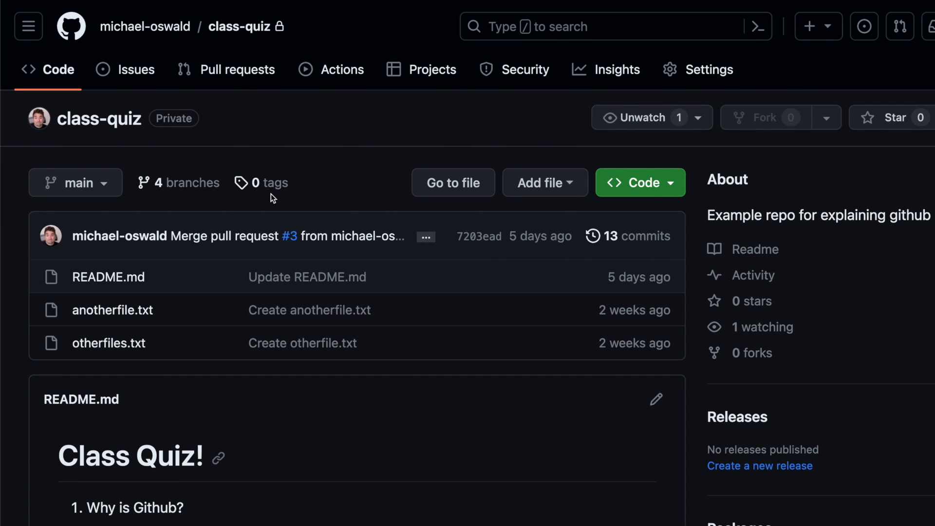
scroll(192, 392, "down", 5)
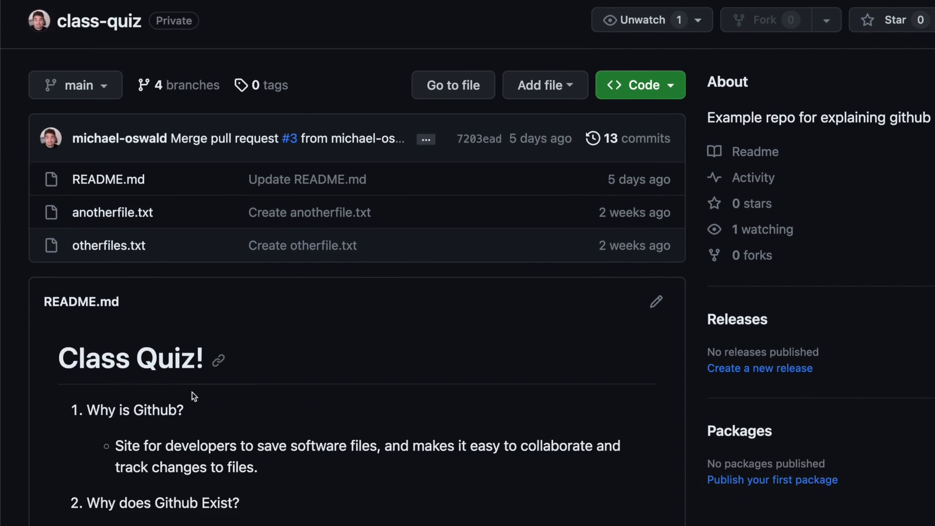
scroll(193, 393, "down", 3)
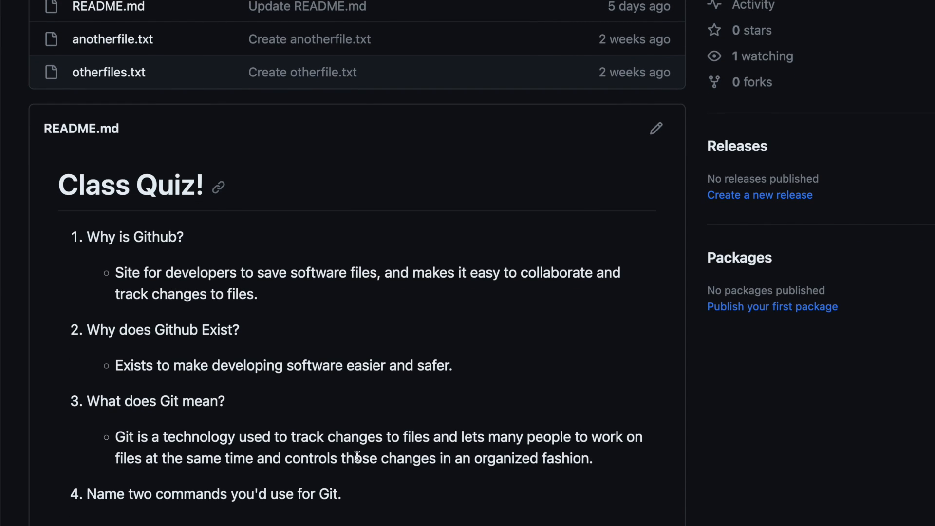
left_click_drag(357, 456, 145, 259)
left_click(241, 496)
left_click_drag(339, 491, 136, 492)
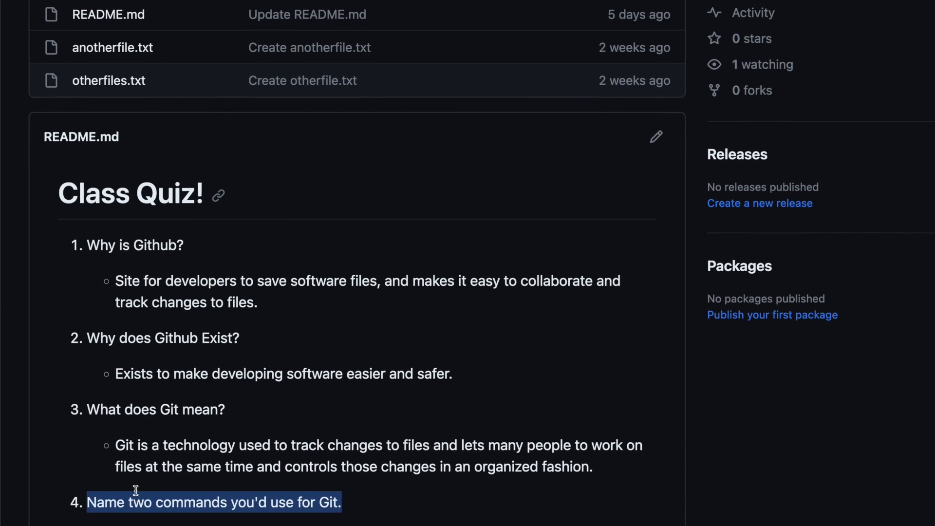
scroll(135, 490, "up", 8)
scroll(135, 438, "up", 2)
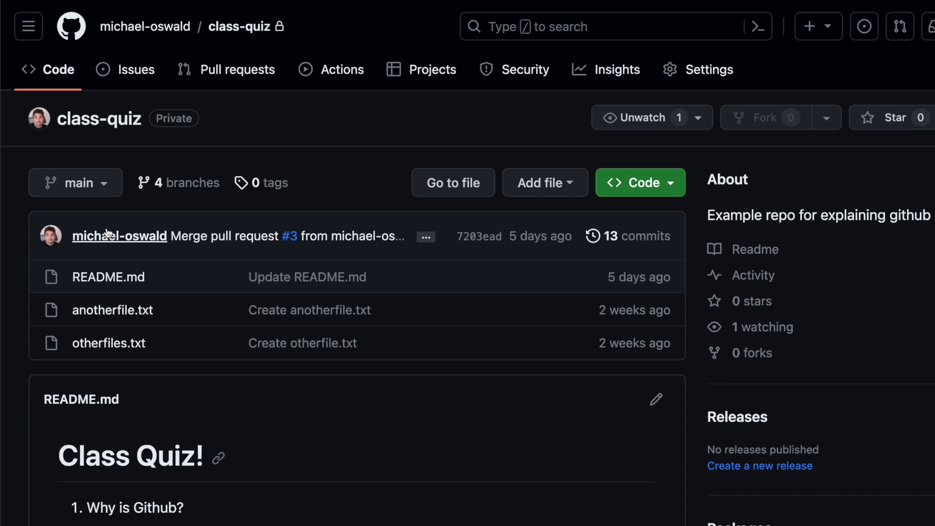
left_click(99, 183)
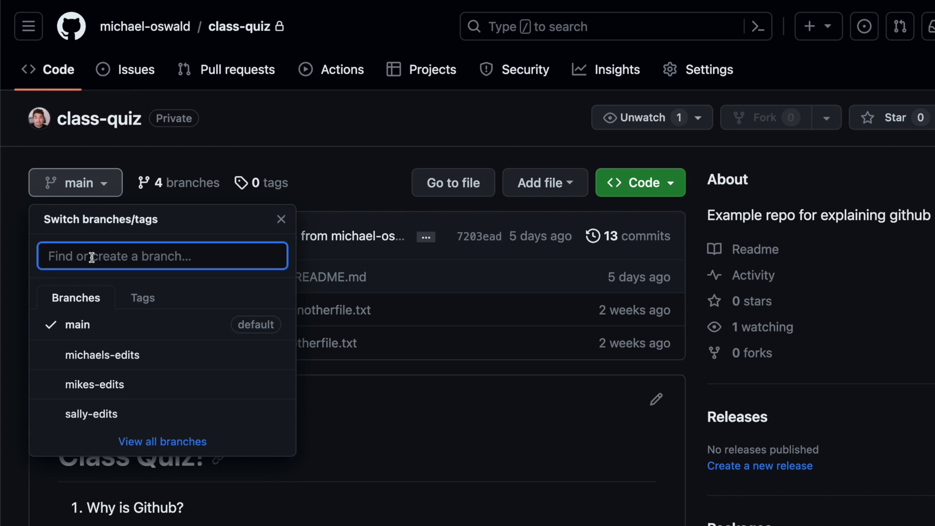
type("mikes-edits-2")
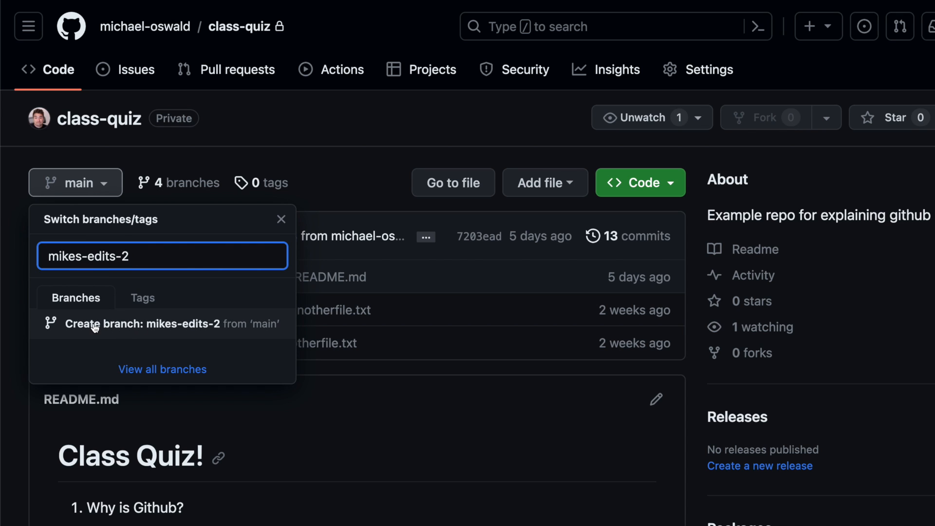
Create the mikes-edits-2 branch from main in class-quiz.
left_click(269, 328)
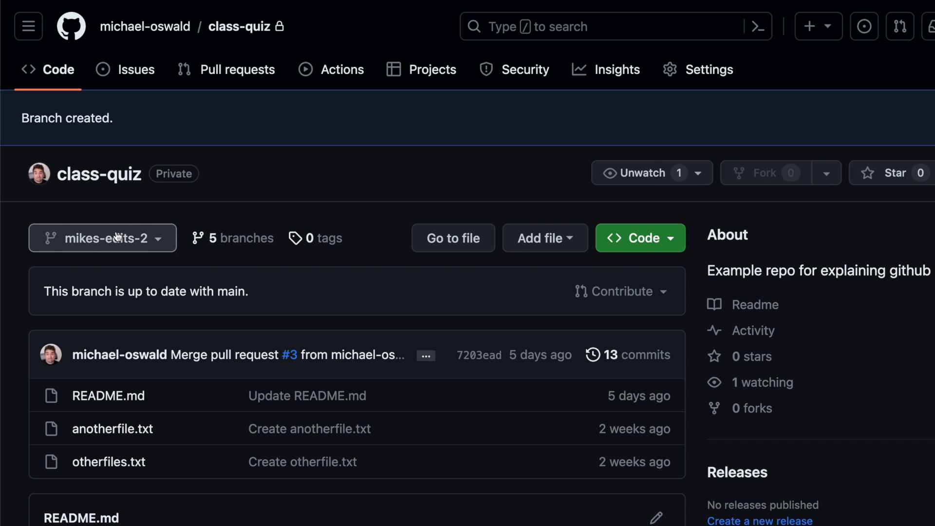
scroll(193, 275, "down", 1)
scroll(195, 275, "down", 1)
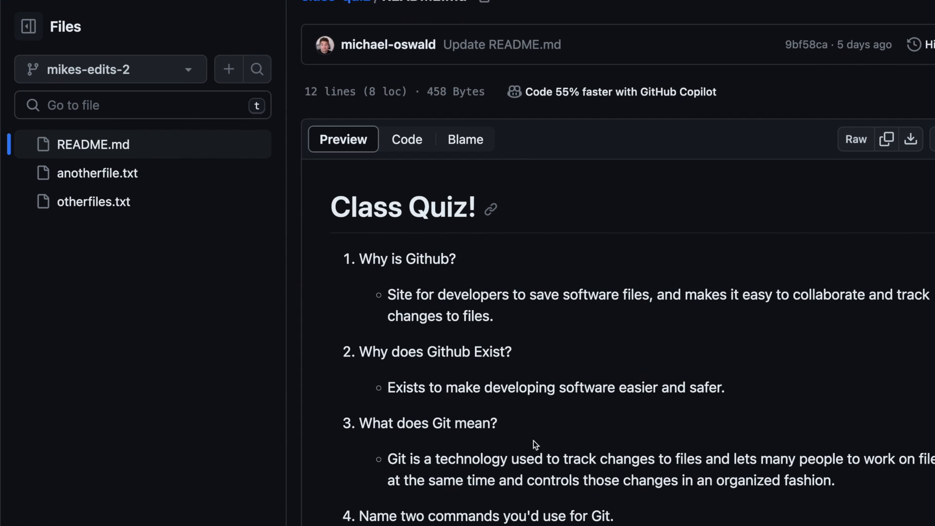
scroll(451, 512, "down", 1)
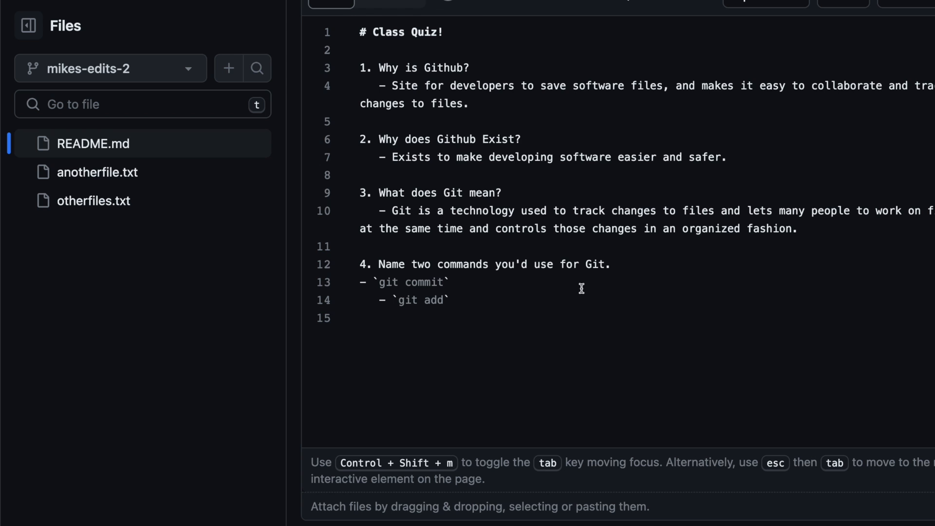
Indent the git commit answer and commit README.md to mikes-edits-2 as 'add answer for question 4'.
left_click(358, 282)
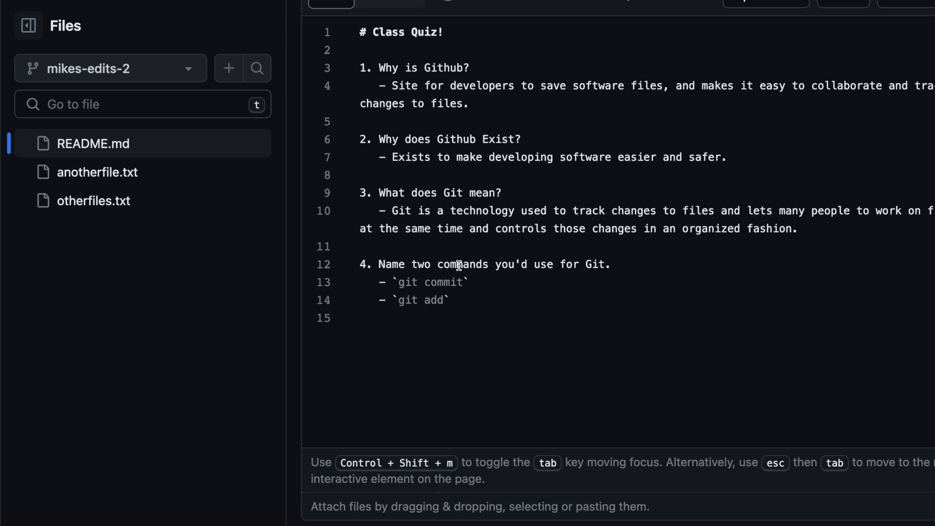
scroll(459, 265, "up", 1)
scroll(488, 341, "up", 1)
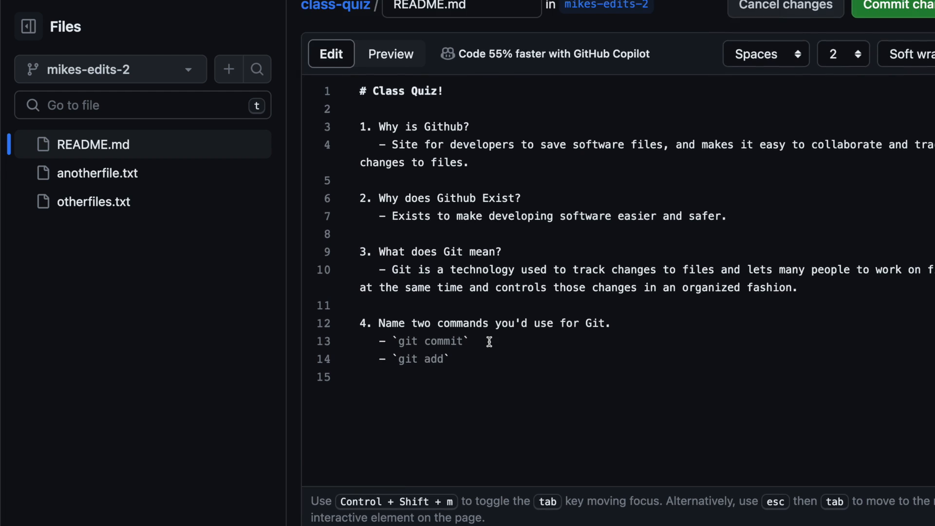
scroll(488, 341, "up", 1)
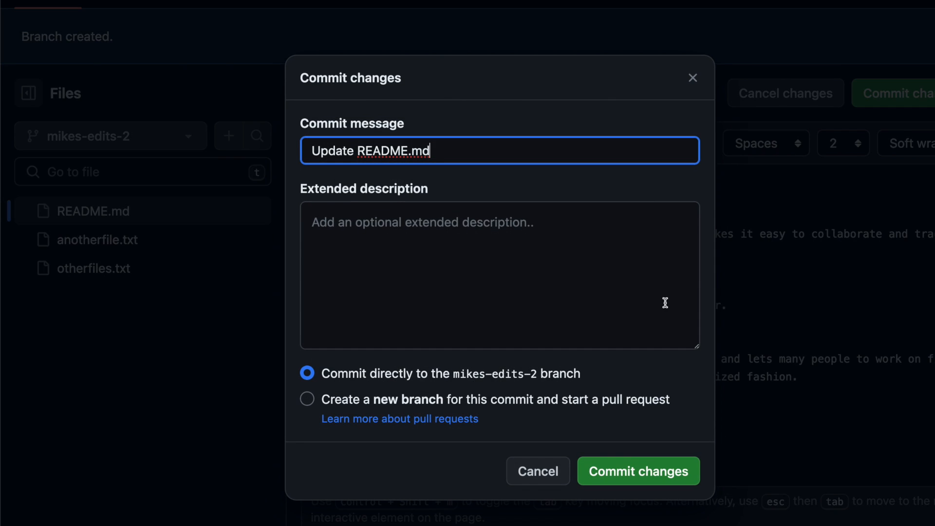
triple_click(450, 151)
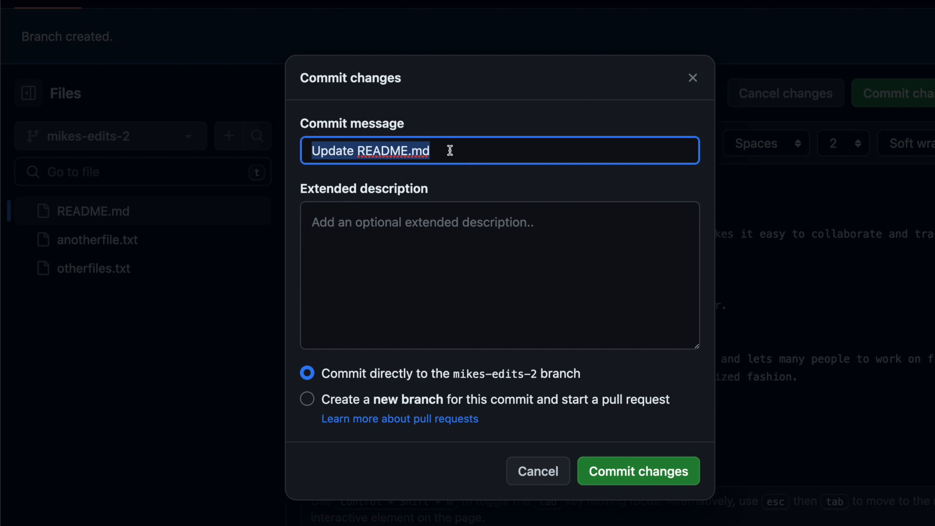
type("add answer for question 4")
left_click_drag(337, 151, 465, 153)
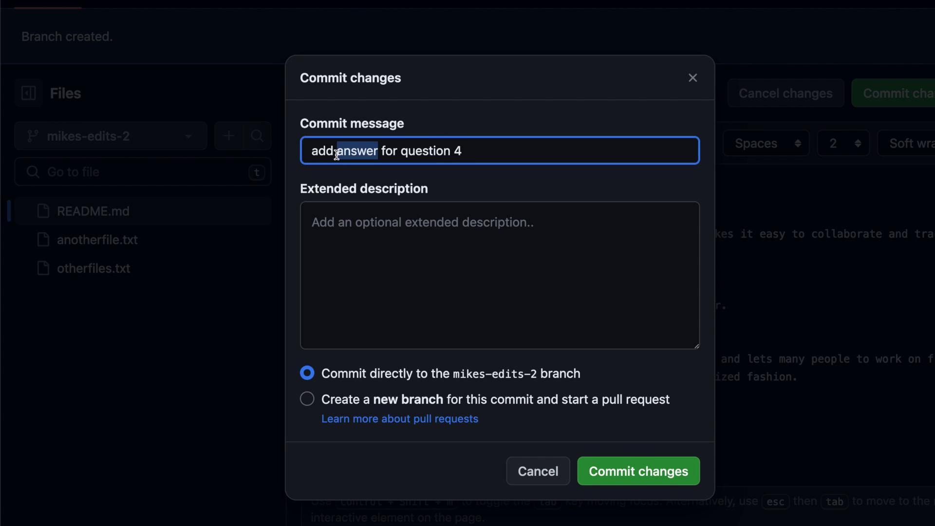
left_click(465, 154)
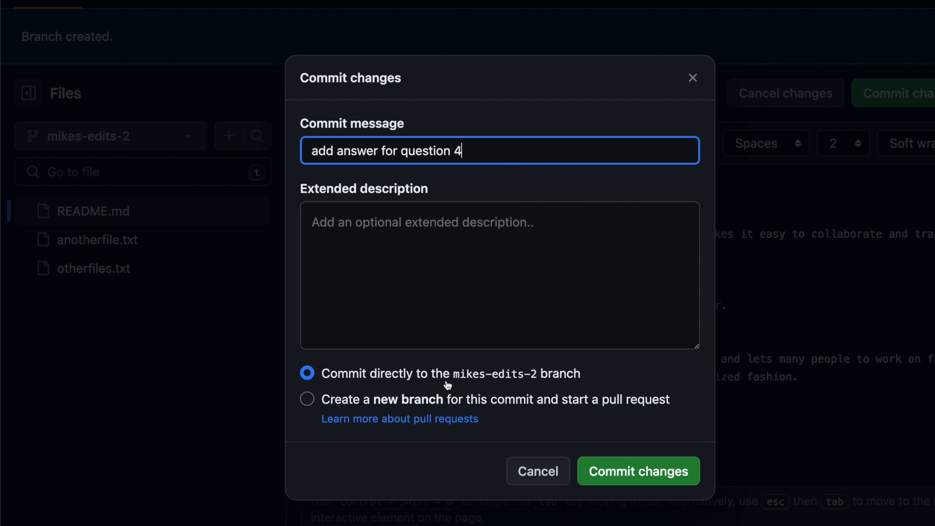
left_click(628, 471)
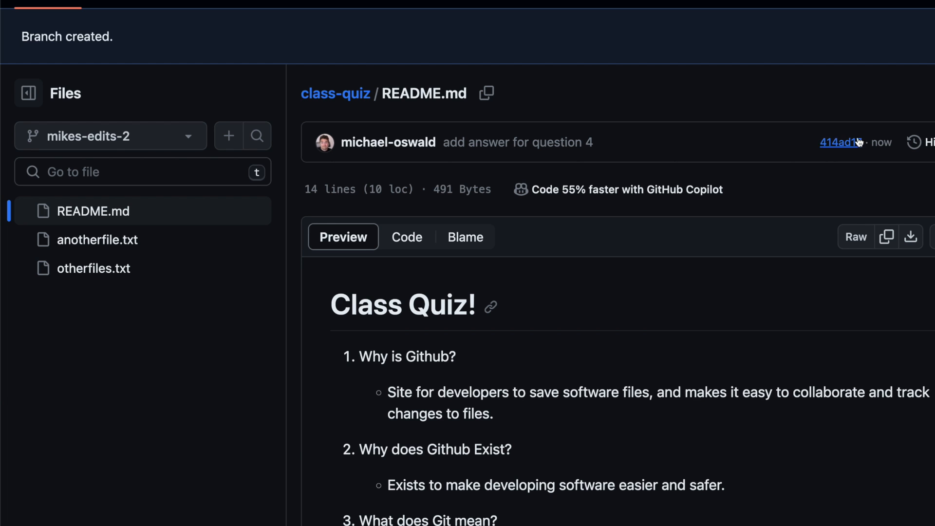
View commit 414ad17's README diff, then return to the class-quiz repository page.
left_click(832, 146)
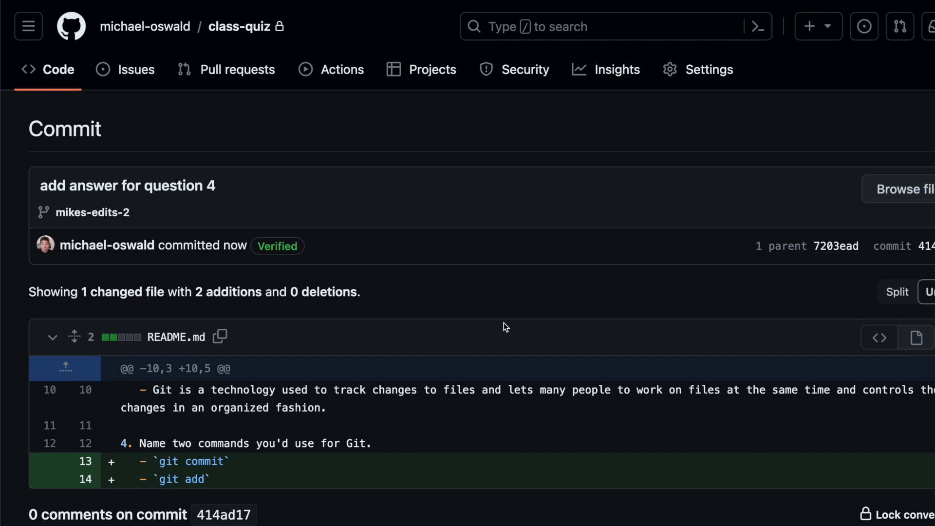
scroll(504, 322, "down", 3)
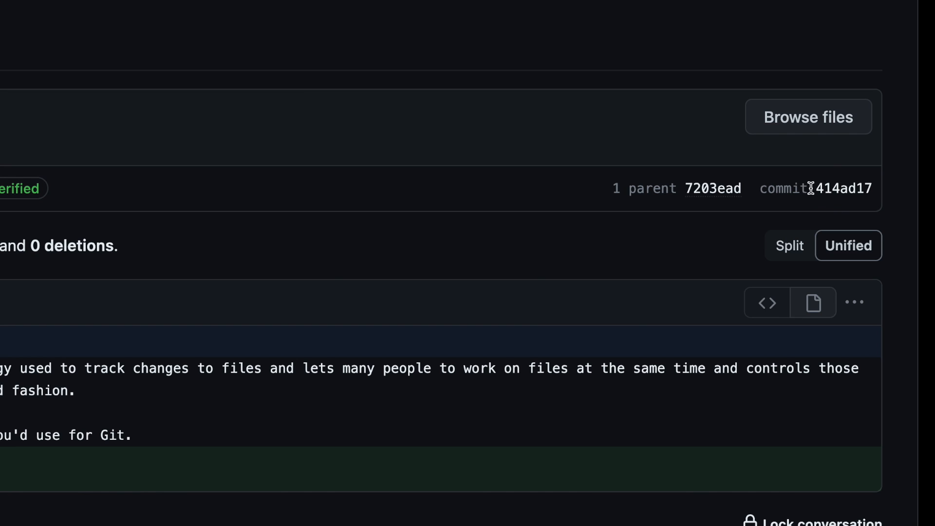
double_click(926, 166)
left_click(736, 234)
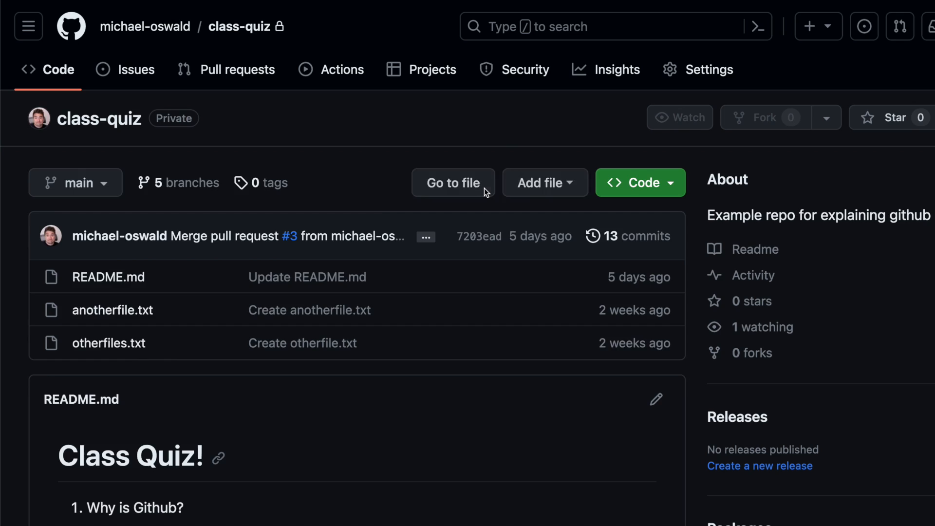
scroll(280, 276, "down", 5)
scroll(280, 275, "down", 3)
scroll(281, 275, "up", 5)
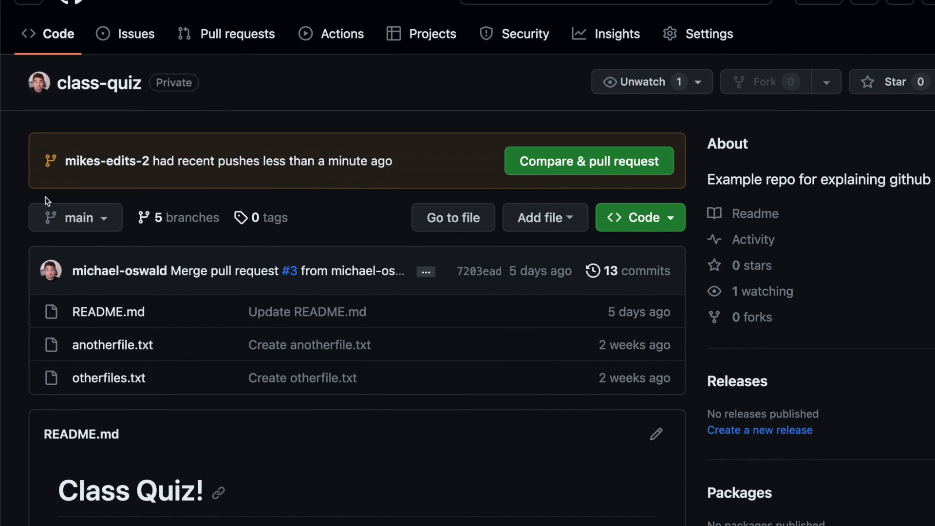
scroll(168, 325, "down", 8)
scroll(204, 356, "up", 6)
scroll(204, 356, "up", 3)
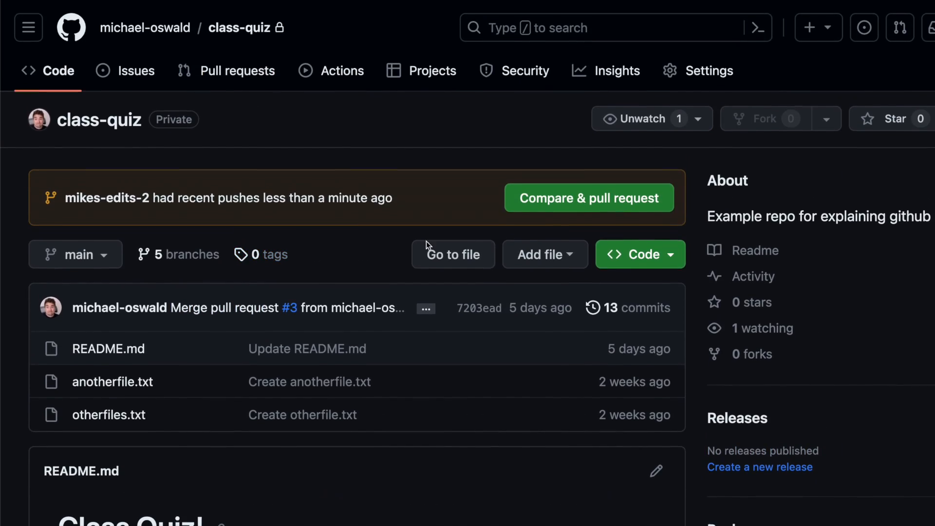
Create pull request #4 from mikes-edits-2, review Files changed, and discard a draft comment on line 13.
left_click(589, 74)
scroll(147, 274, "down", 1)
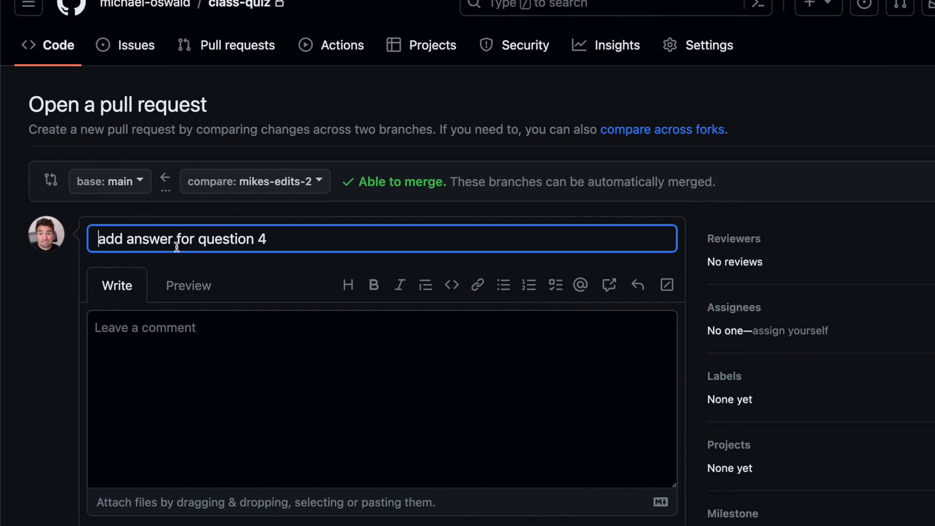
scroll(208, 300, "down", 2)
scroll(325, 199, "down", 1)
left_click(584, 474)
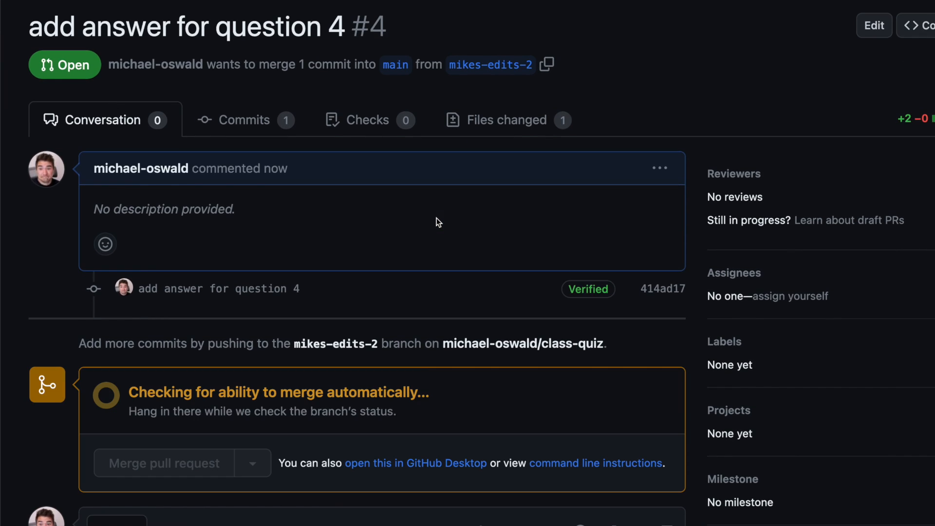
scroll(295, 297, "down", 2)
scroll(234, 288, "up", 1)
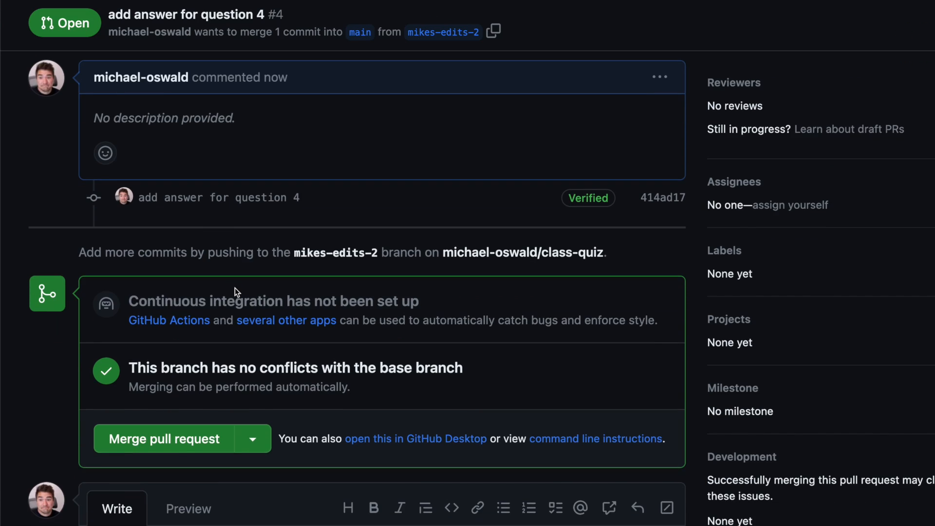
left_click(497, 86)
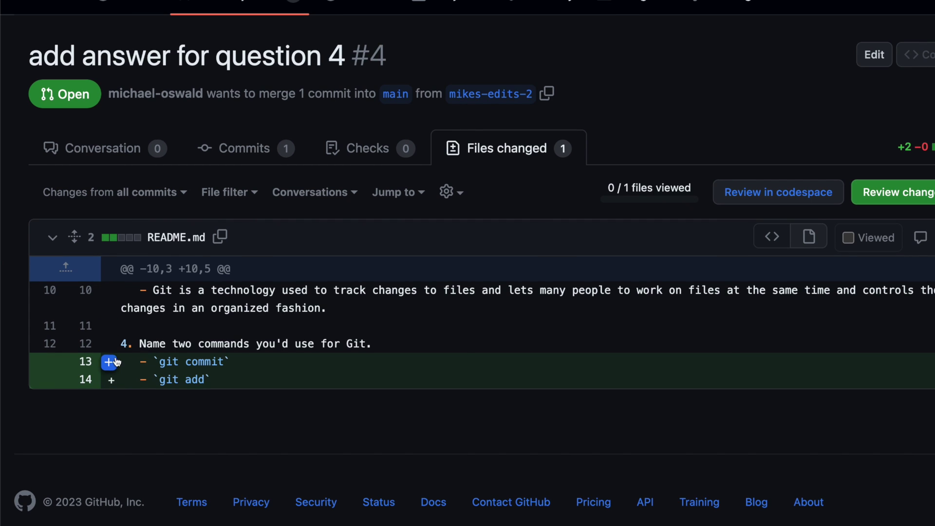
left_click(109, 361)
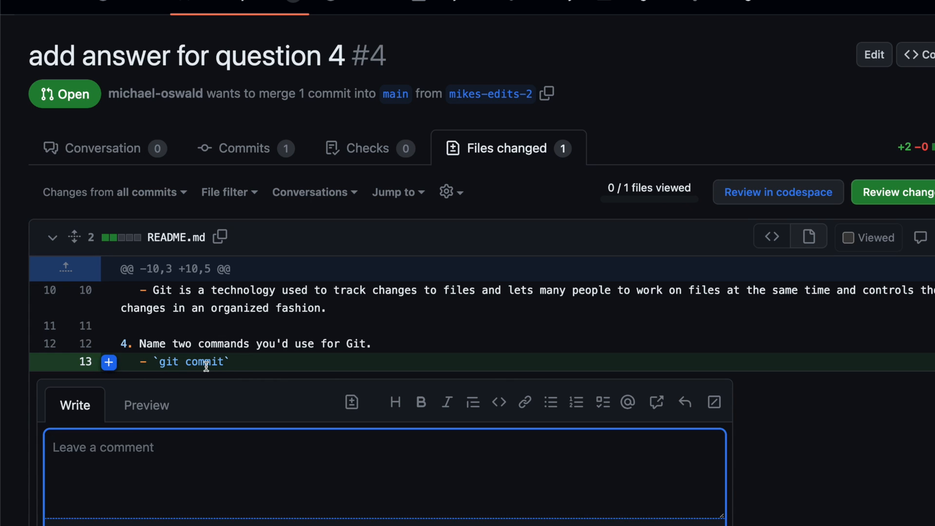
type("this is not right....")
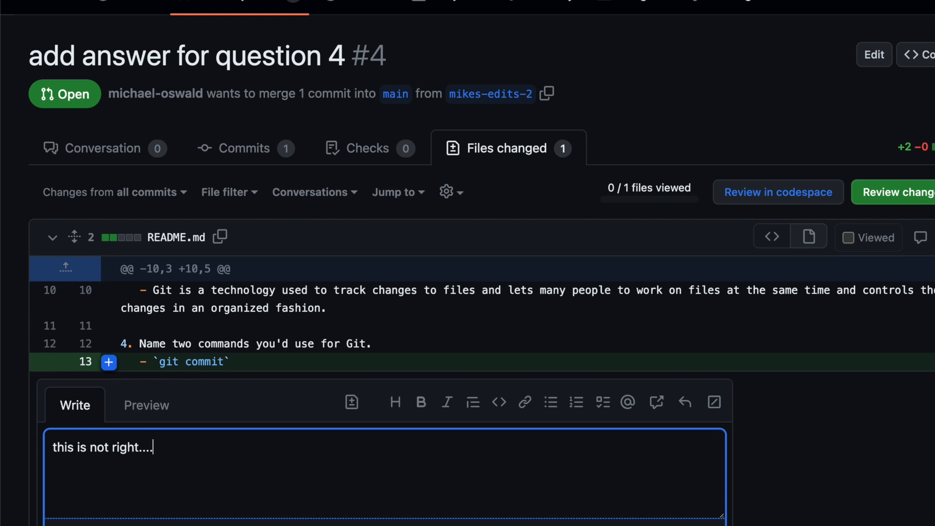
scroll(281, 320, "down", 3)
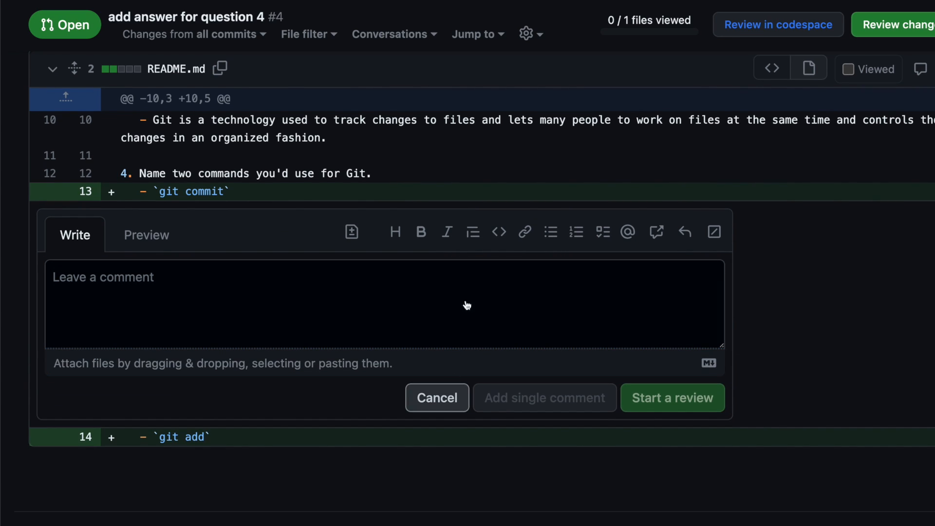
left_click(437, 397)
scroll(297, 206, "up", 5)
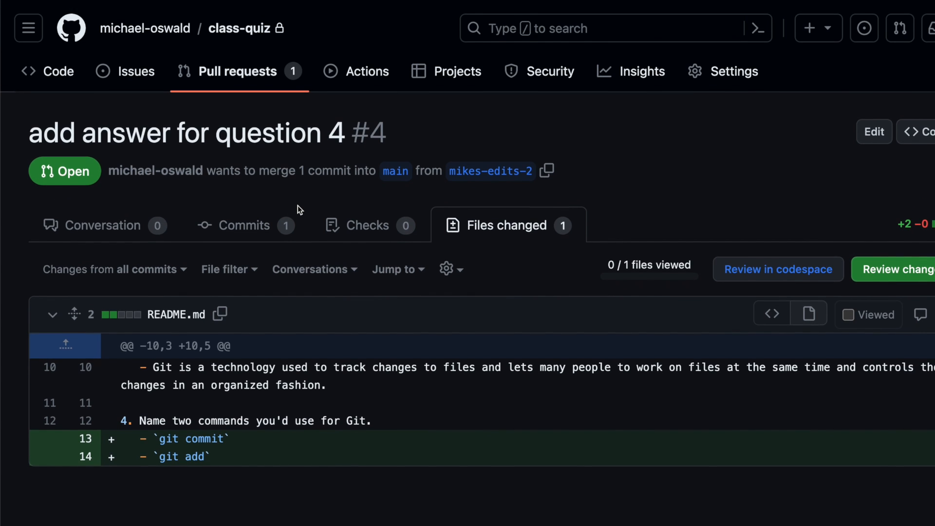
Merge pull request #4 into main from the Conversation view and confirm the merge.
left_click(102, 224)
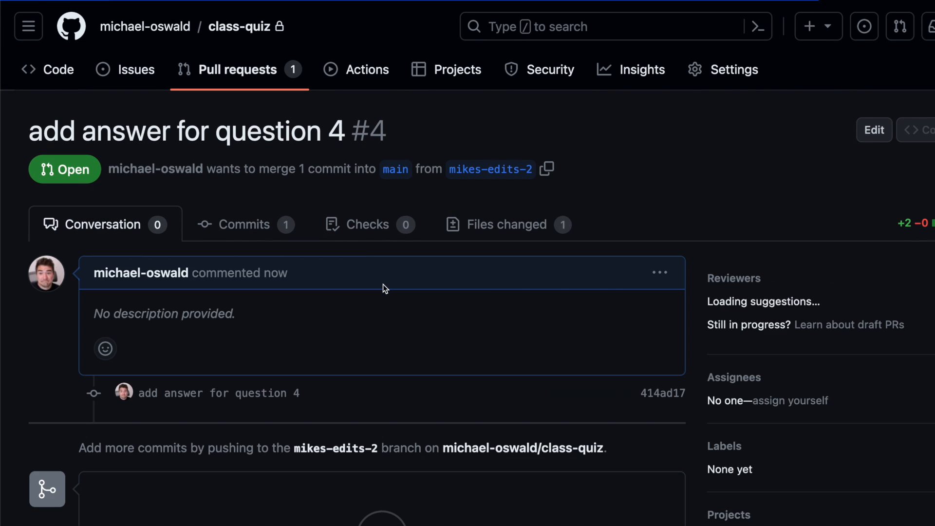
scroll(359, 251, "down", 5)
scroll(360, 251, "down", 3)
scroll(361, 250, "down", 1)
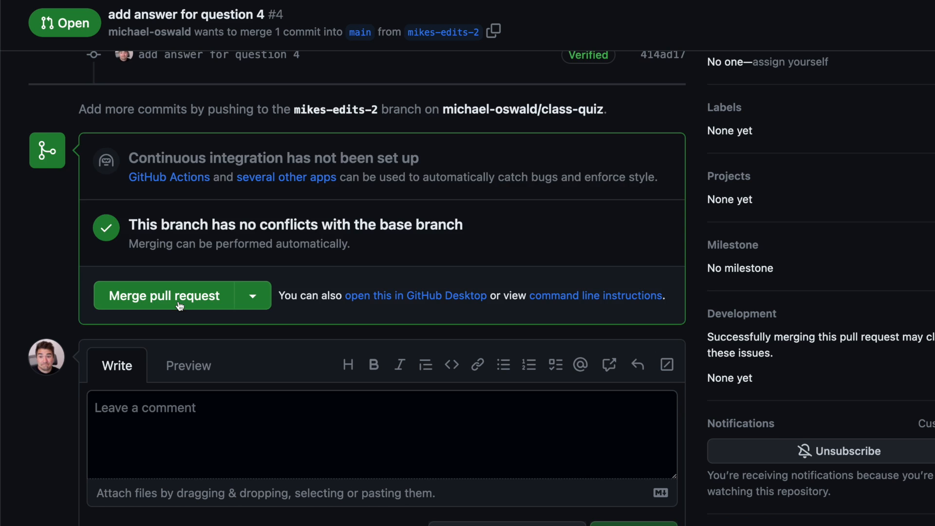
left_click(164, 305)
left_click(156, 288)
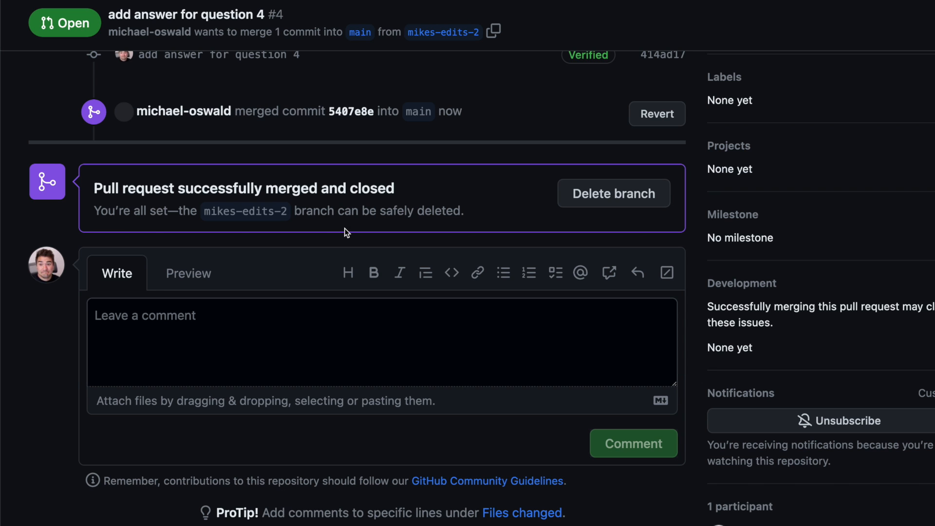
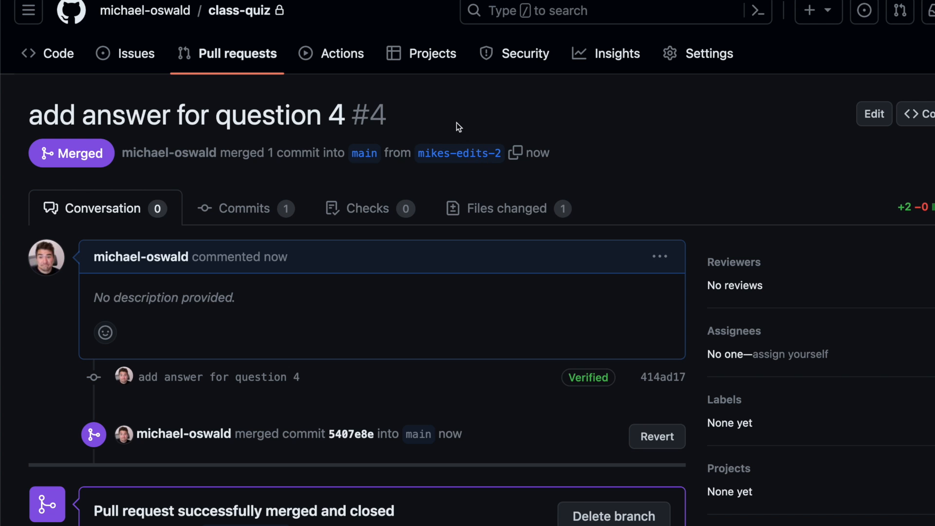
Return to the class-quiz main branch and highlight the README's question 4 answer.
left_click(359, 156)
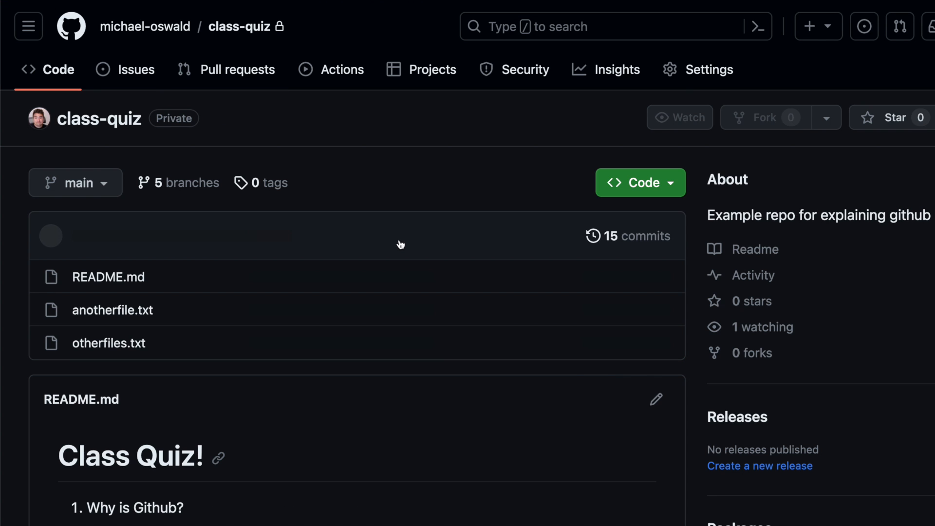
scroll(297, 225, "down", 5)
scroll(297, 225, "down", 2)
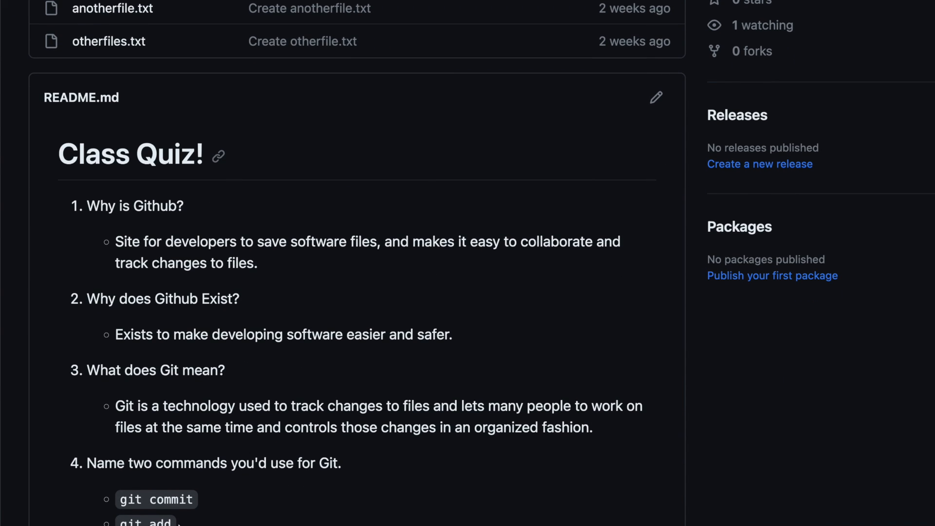
left_click_drag(175, 523, 87, 463)
scroll(297, 293, "up", 7)
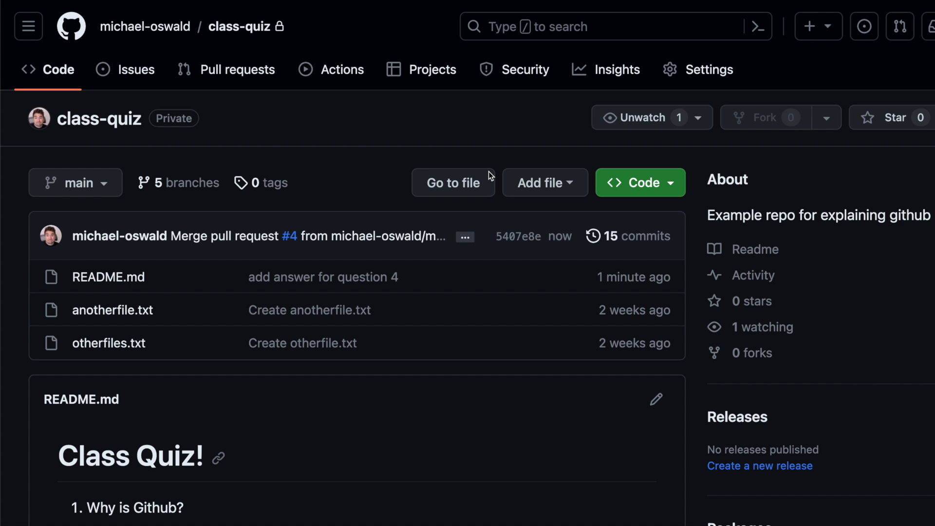
left_click(540, 183)
left_click(479, 147)
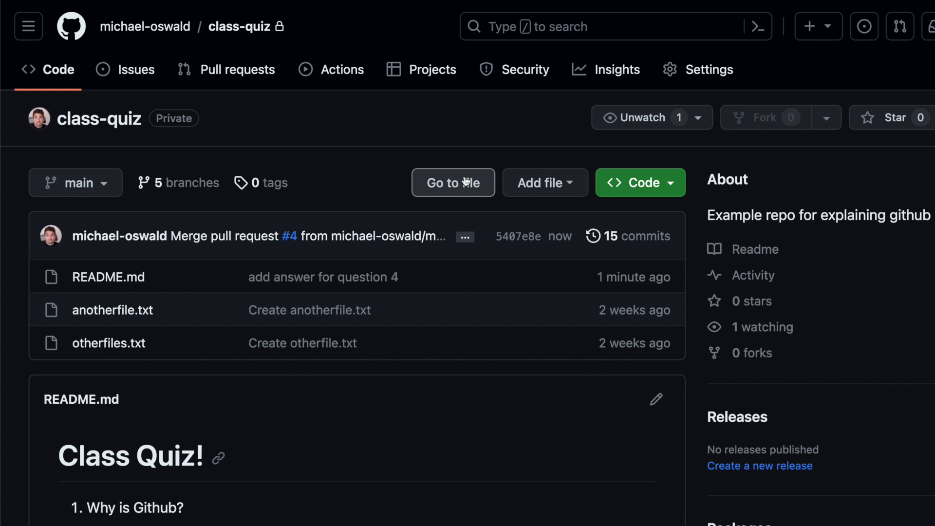
left_click(643, 182)
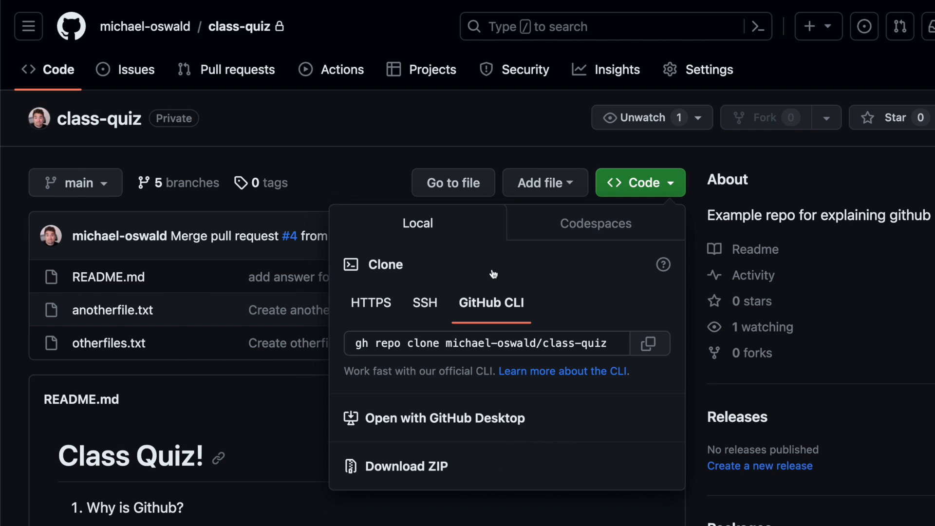
left_click(353, 174)
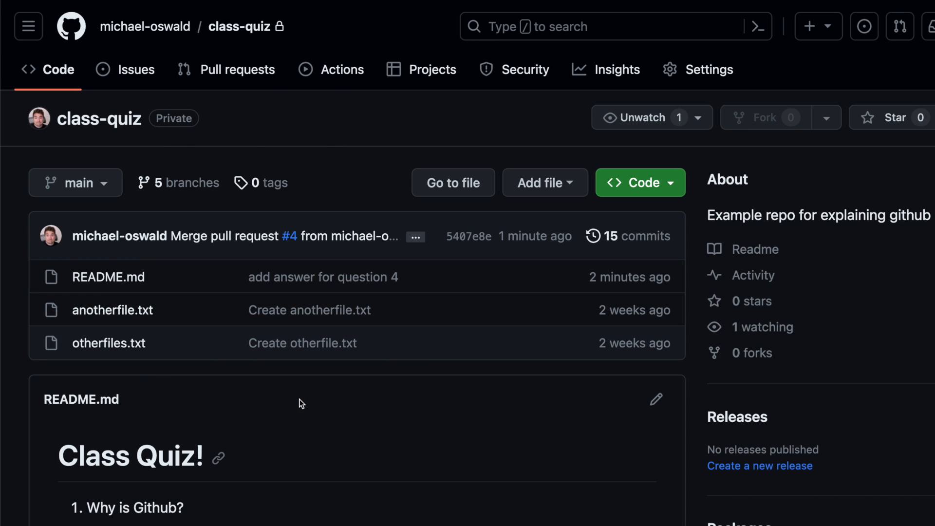
scroll(204, 402, "down", 2)
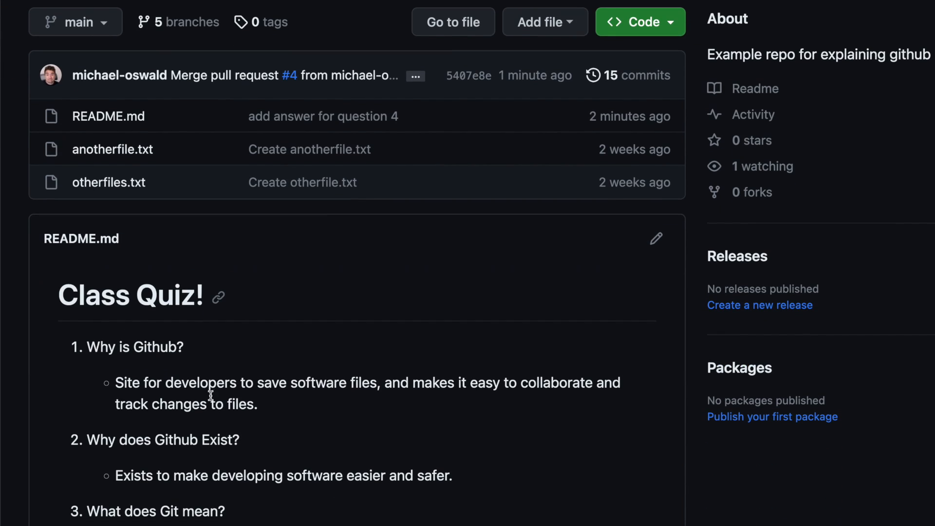
triple_click(248, 405)
scroll(334, 336, "up", 1)
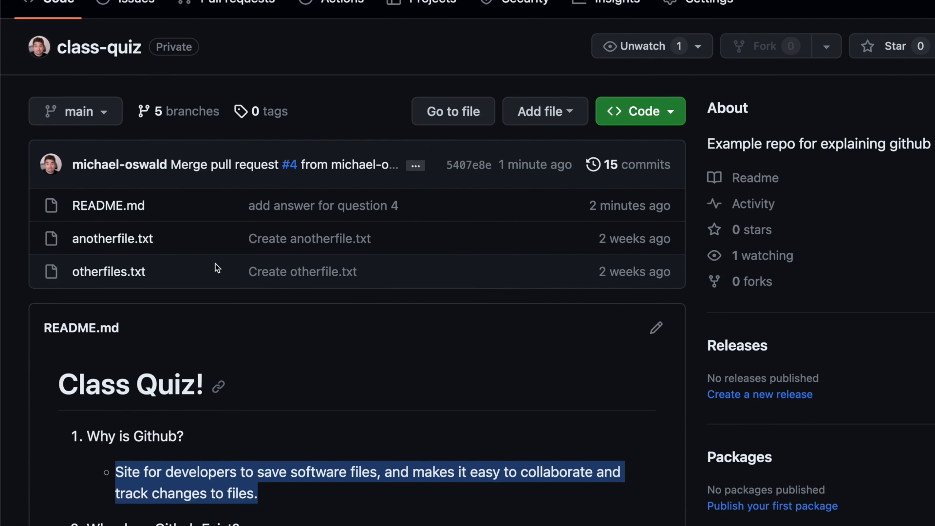
scroll(449, 383, "up", 1)
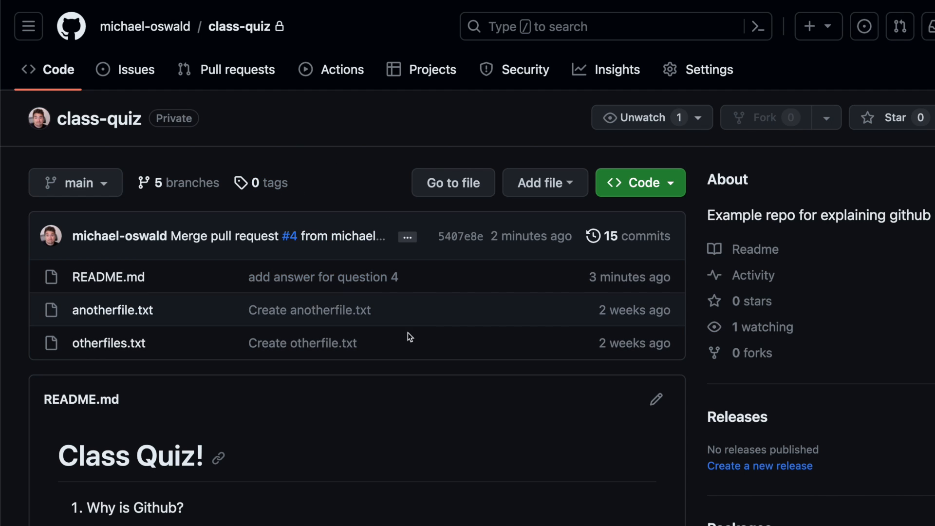
scroll(298, 407, "down", 1)
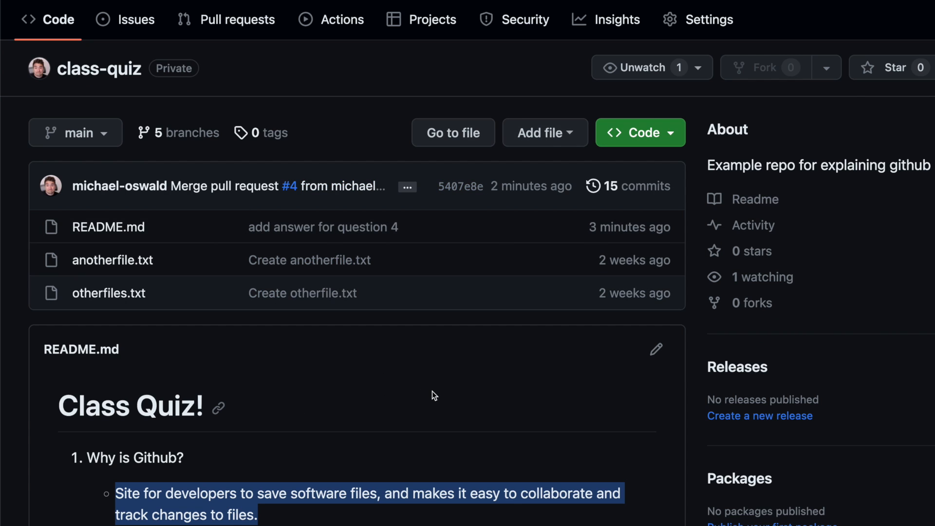